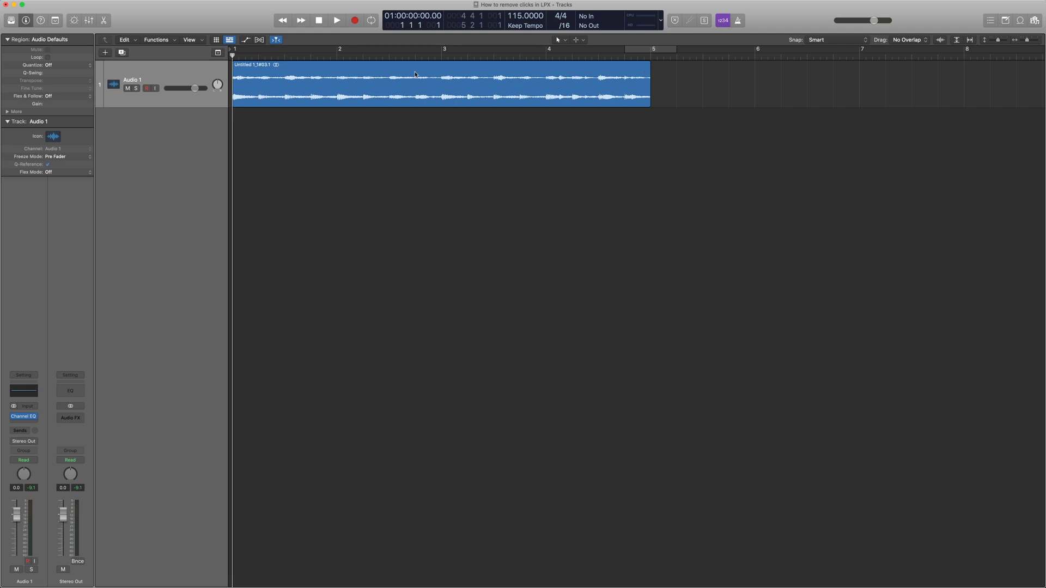
Step: Paste a copy of the audio region at bar 5, right after the original
left_click(404, 86)
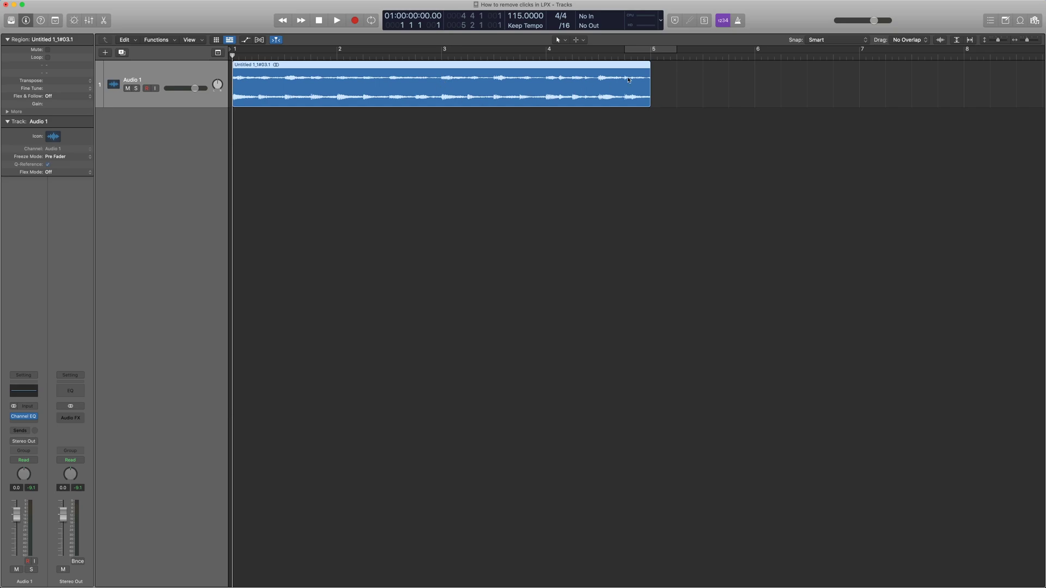
left_click(653, 56)
key("super+v")
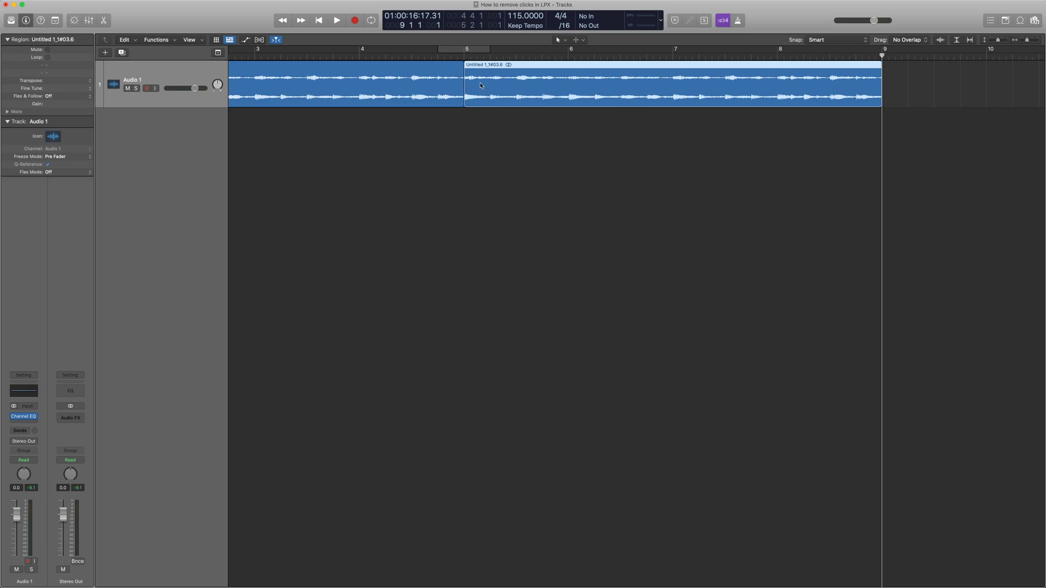
scroll(474, 92, "left", 3)
scroll(441, 139, "left", 3)
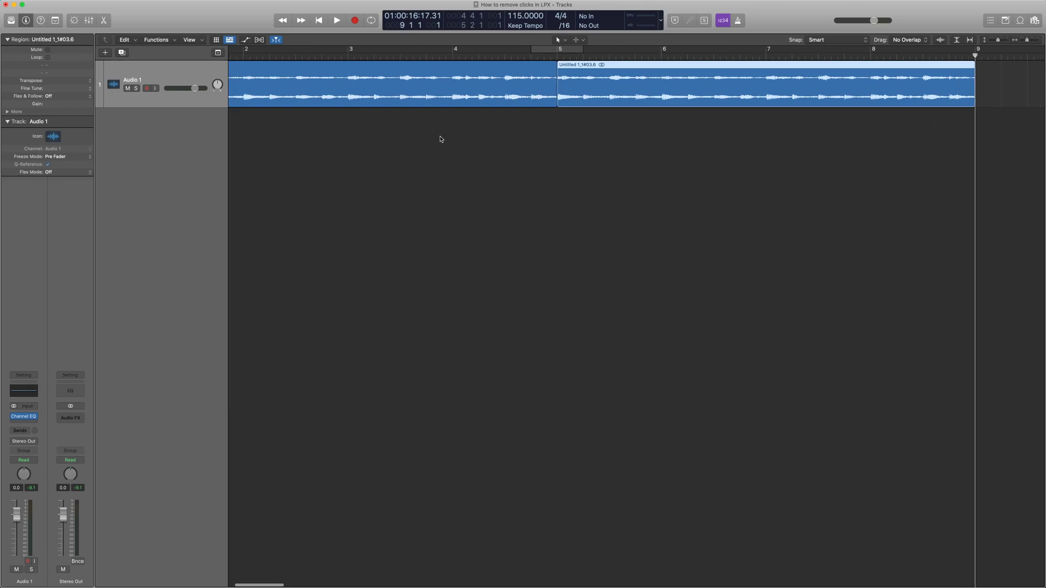
scroll(490, 129, "left", 4)
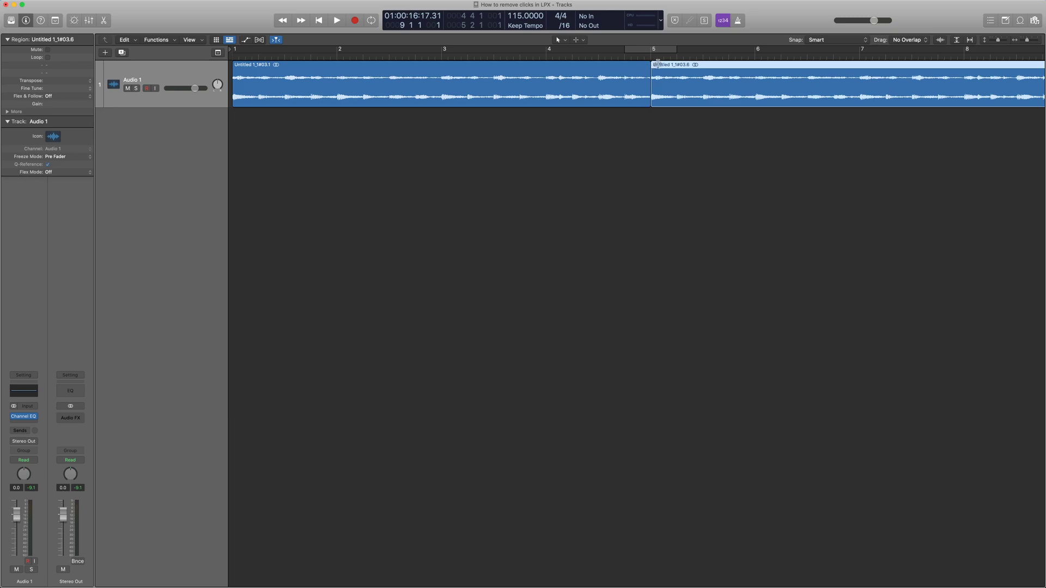
Step: Play from bar 4 through the region join, then stop
left_click(546, 57)
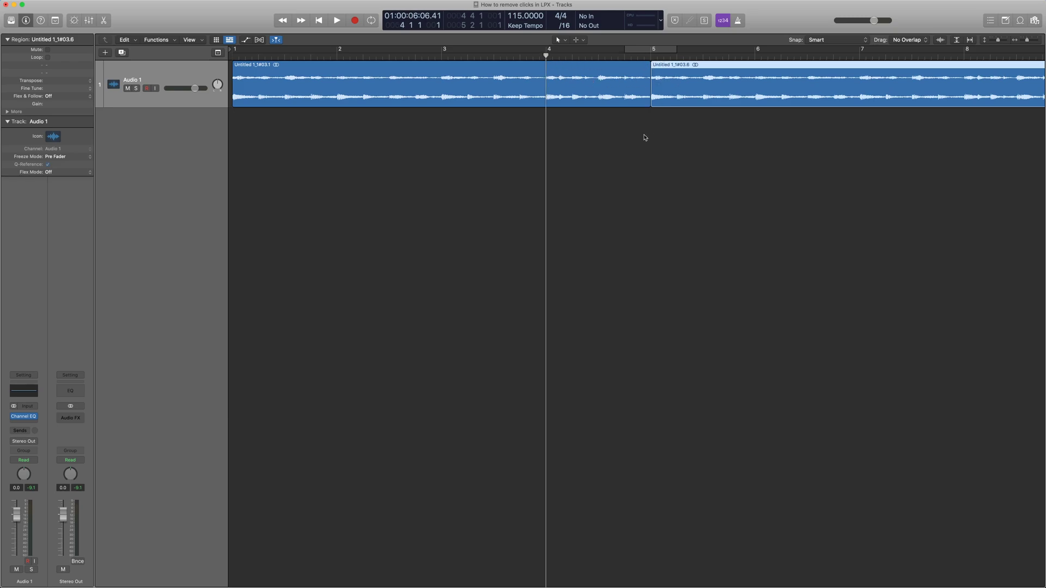
key("space")
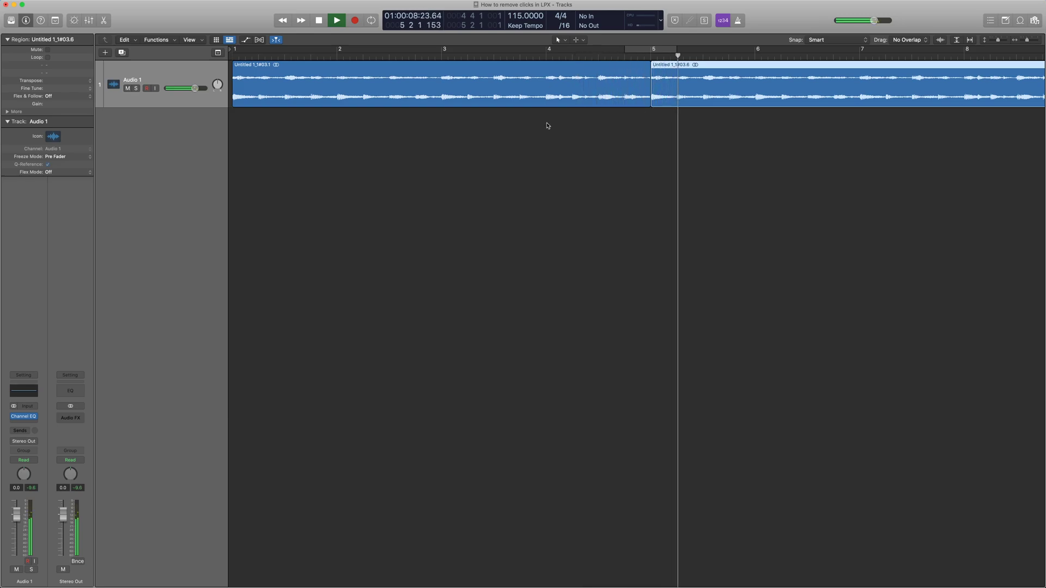
key("space")
Step: Cycle-play bars 4.75–5.25 to hear the click at the join, then deselect the second region
key("c")
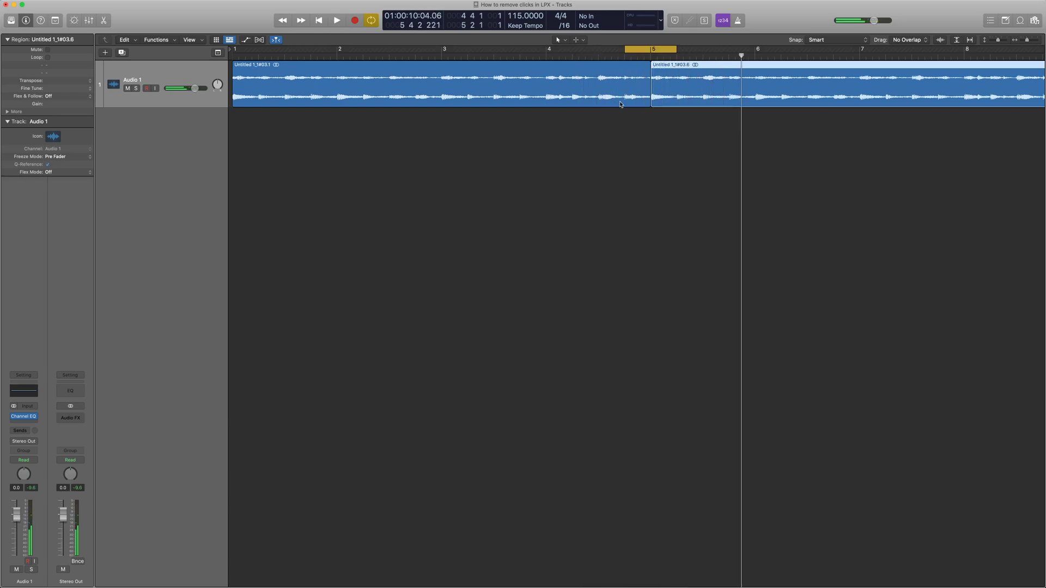
key("space")
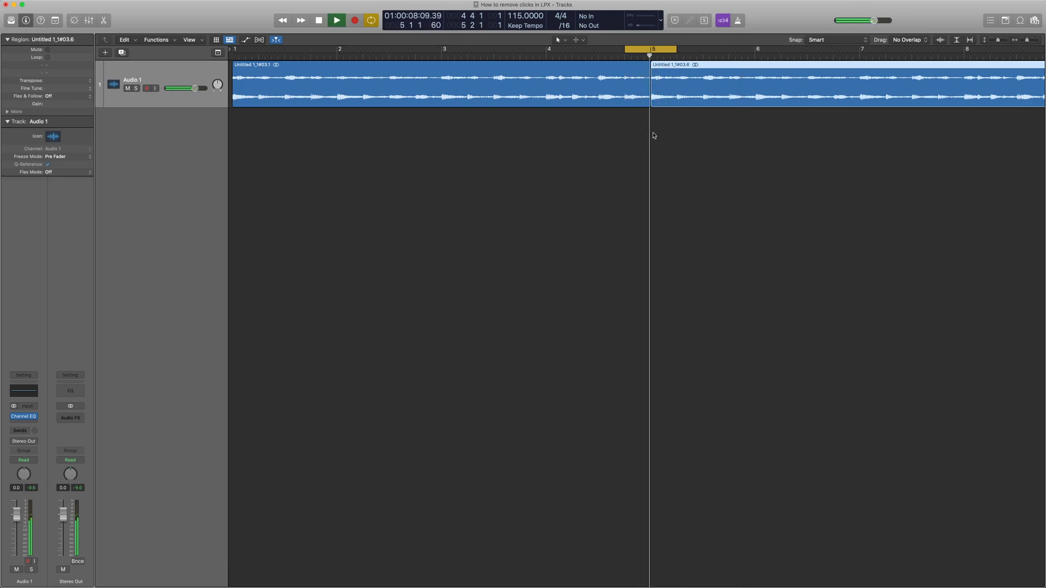
key("space")
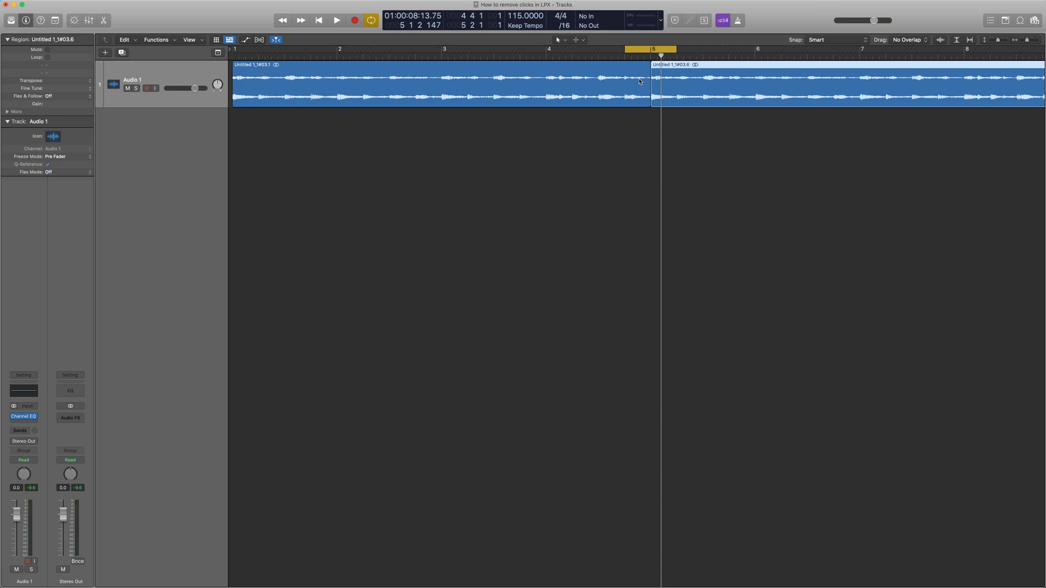
left_click(632, 118)
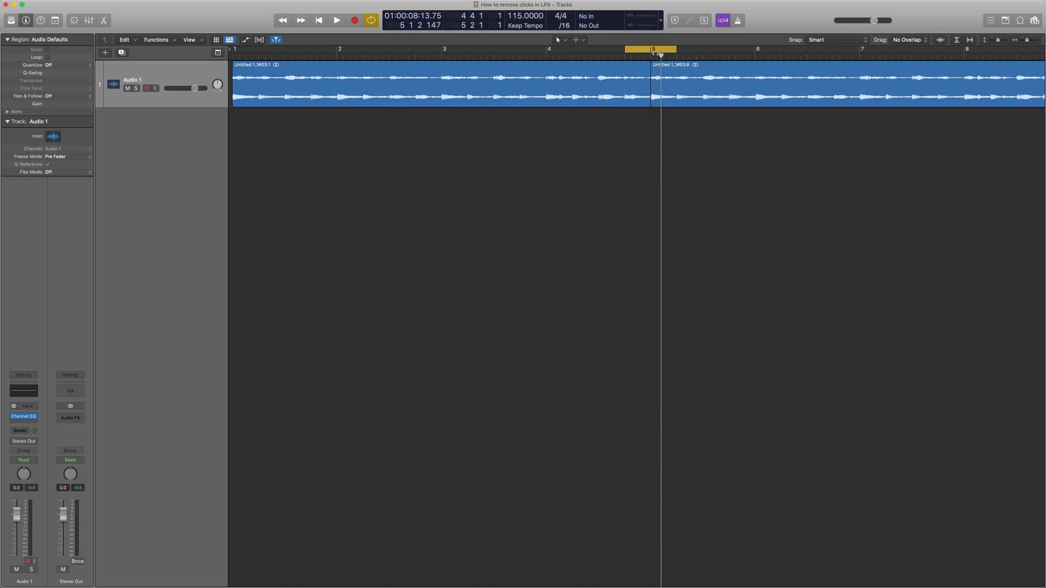
Step: Join both selected regions into a new merged audio file with Cmd+J
key("comma")
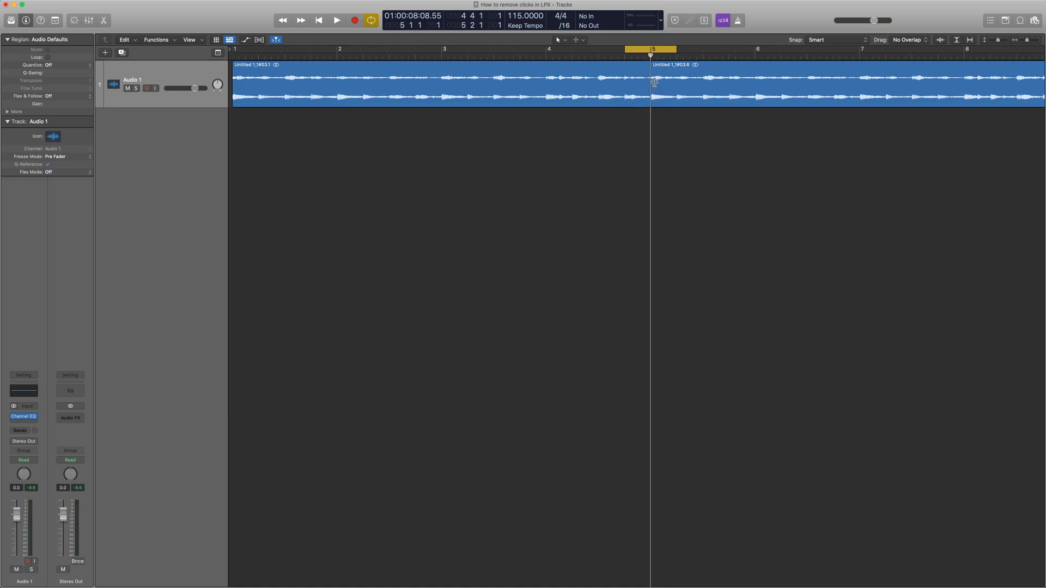
left_click_drag(608, 127, 688, 86)
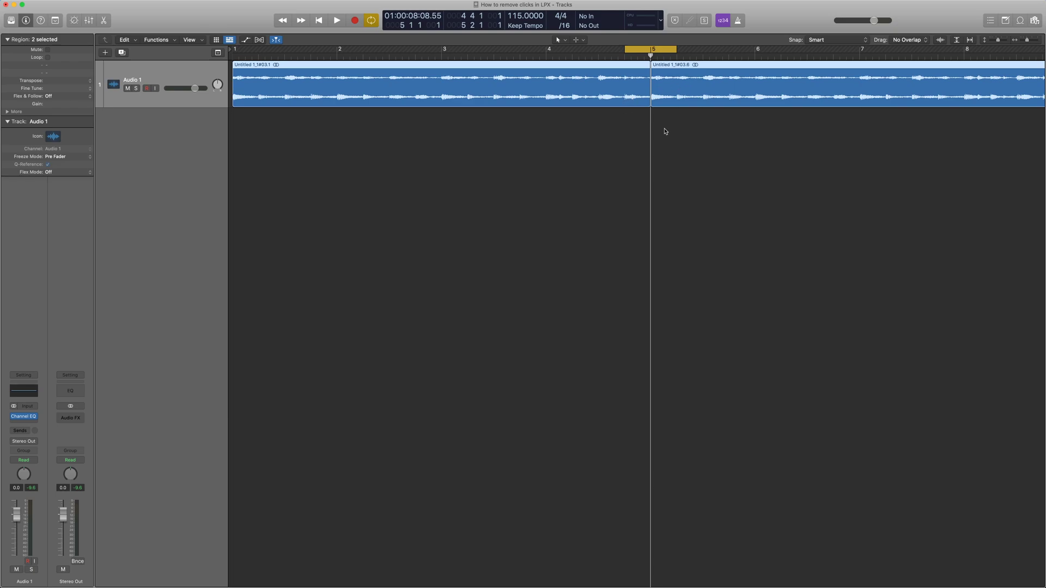
key("super+j")
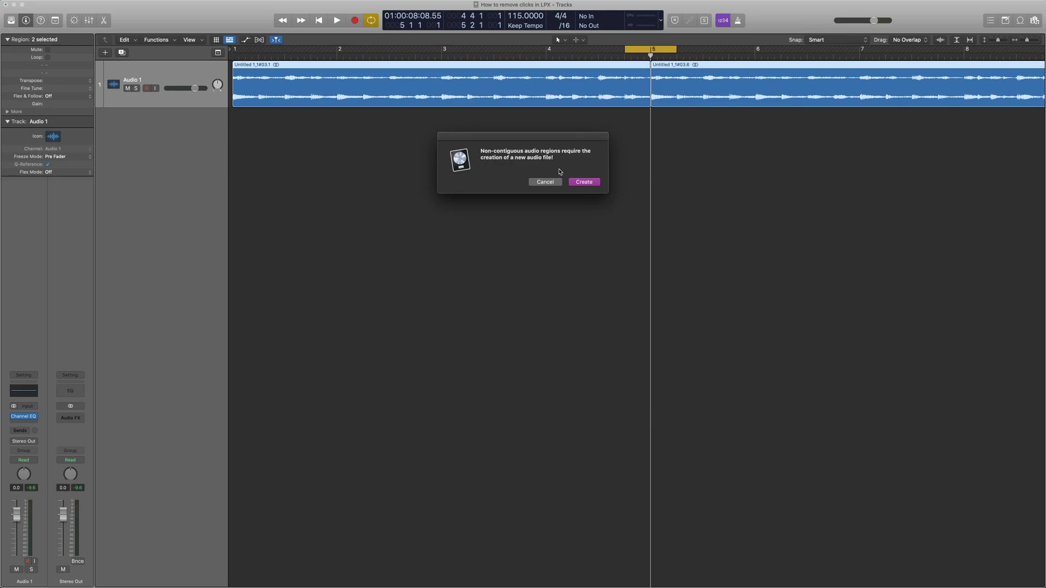
left_click(573, 182)
Step: Select the merged region and leave the playhead at bar 5
scroll(545, 185, "right", 5)
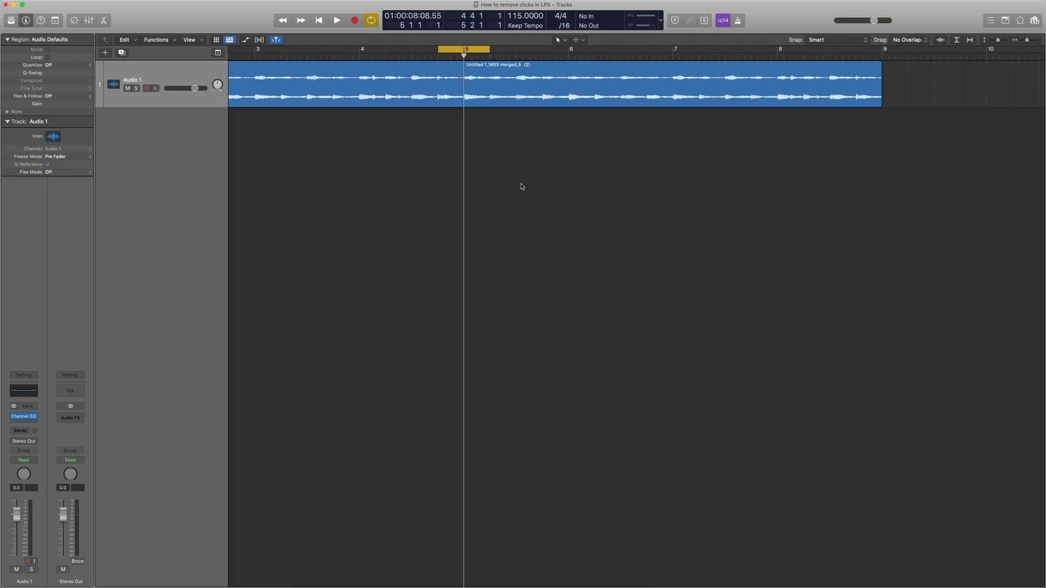
left_click(435, 87)
left_click_drag(437, 54, 464, 58)
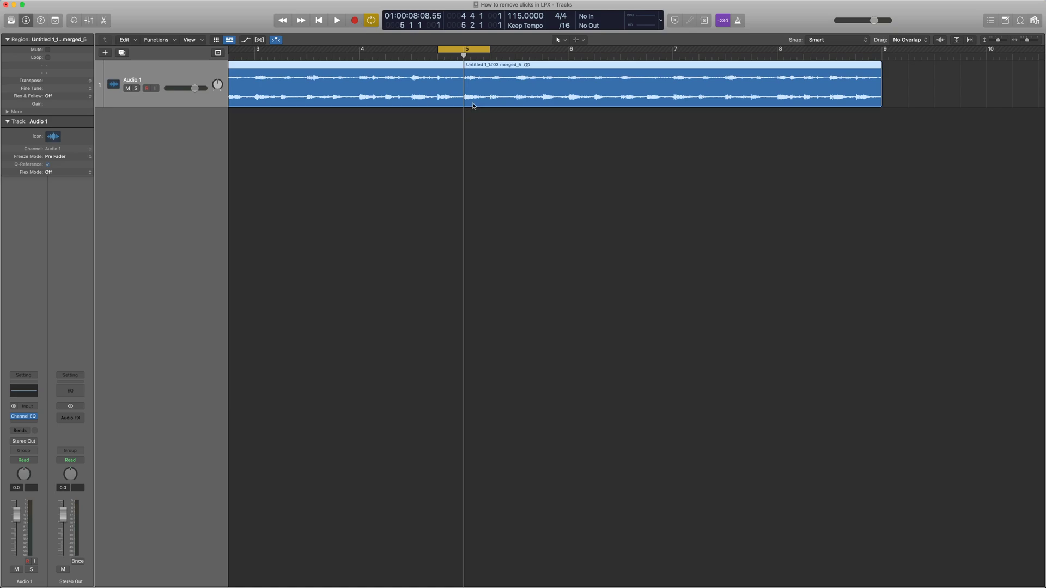
left_click_drag(463, 55, 463, 55)
Step: Open the Audio Track editor, enlarge it, and switch to the File view of the merged file
left_click(104, 21)
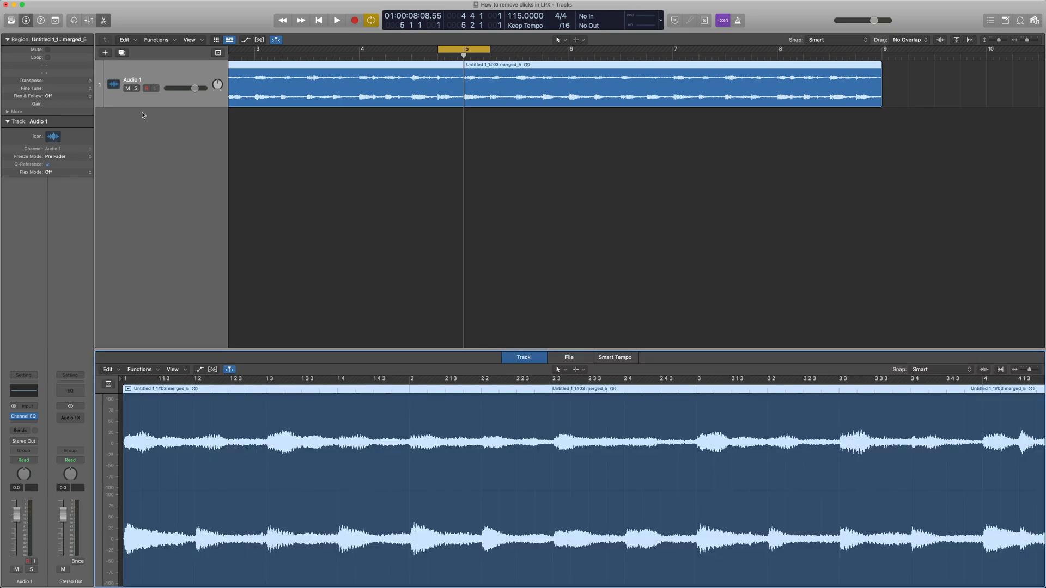
left_click_drag(449, 354, 430, 119)
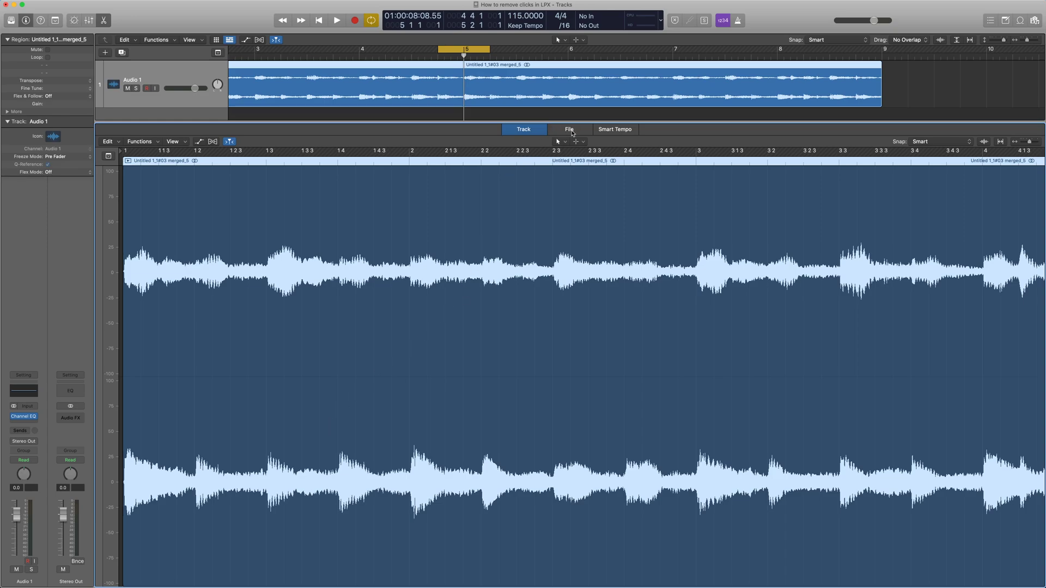
left_click(569, 130)
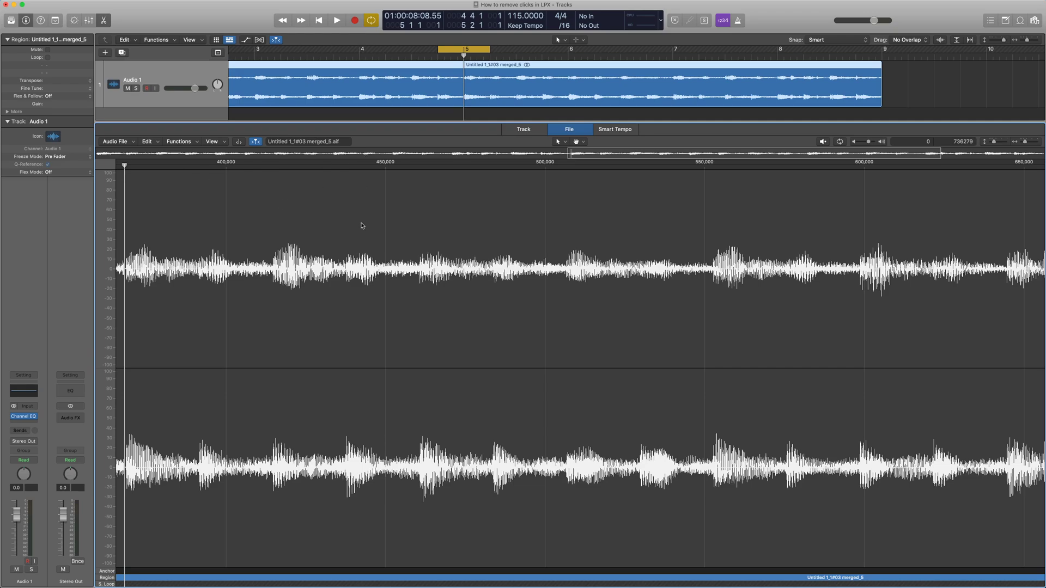
Step: Set the File editor's Left-click Tool to Zoom and Command-click Tool to Pencil
left_click(566, 143)
left_click(566, 143)
left_click(567, 143)
left_click(566, 143)
left_click(565, 143)
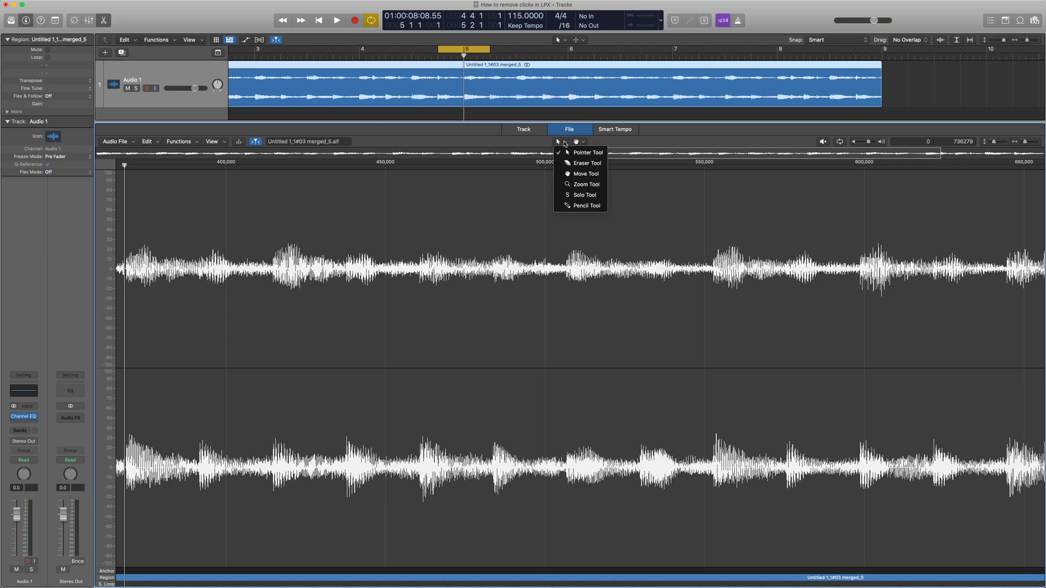
left_click(571, 185)
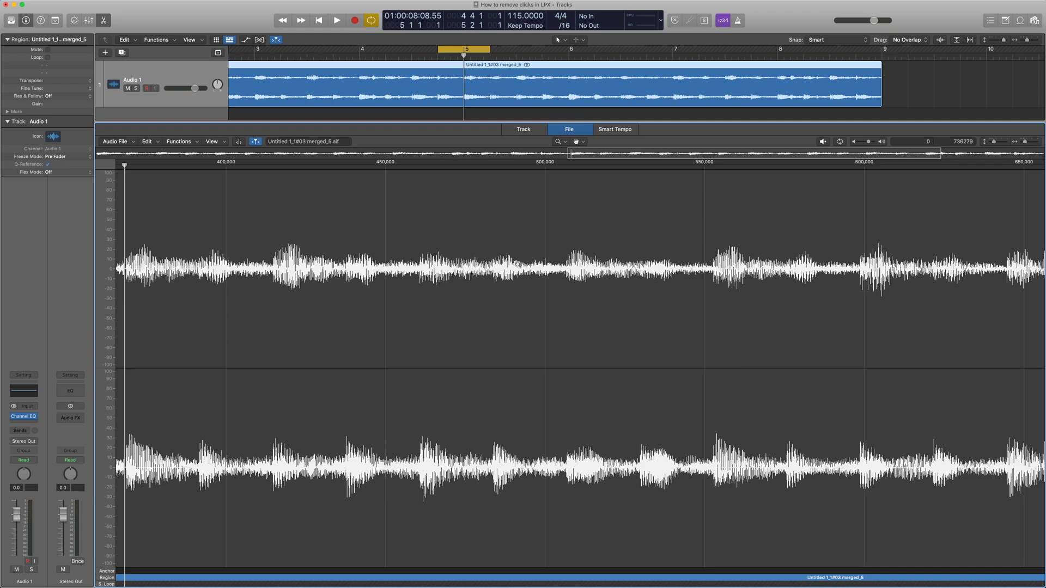
left_click(577, 142)
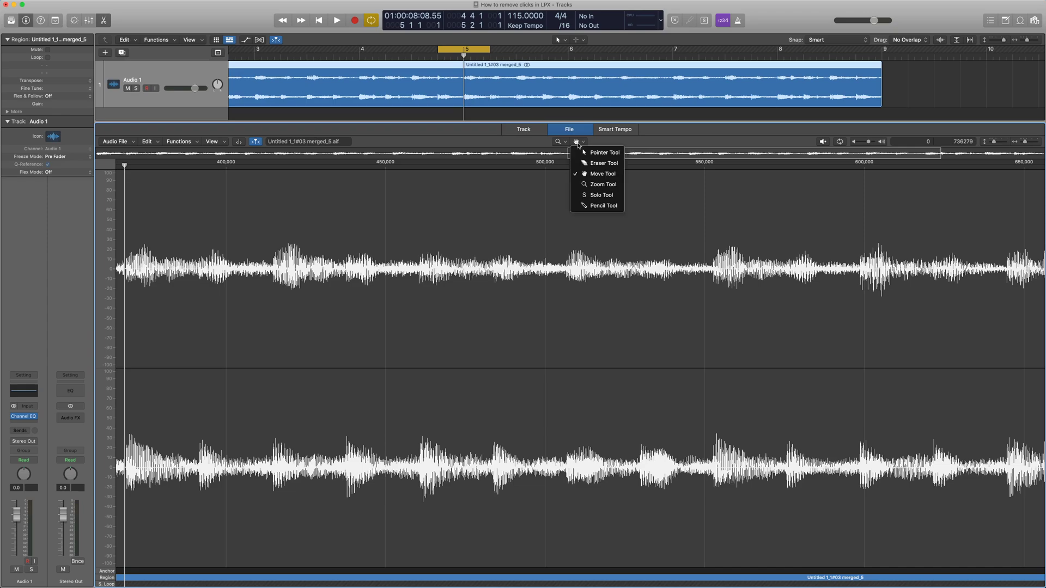
left_click(595, 205)
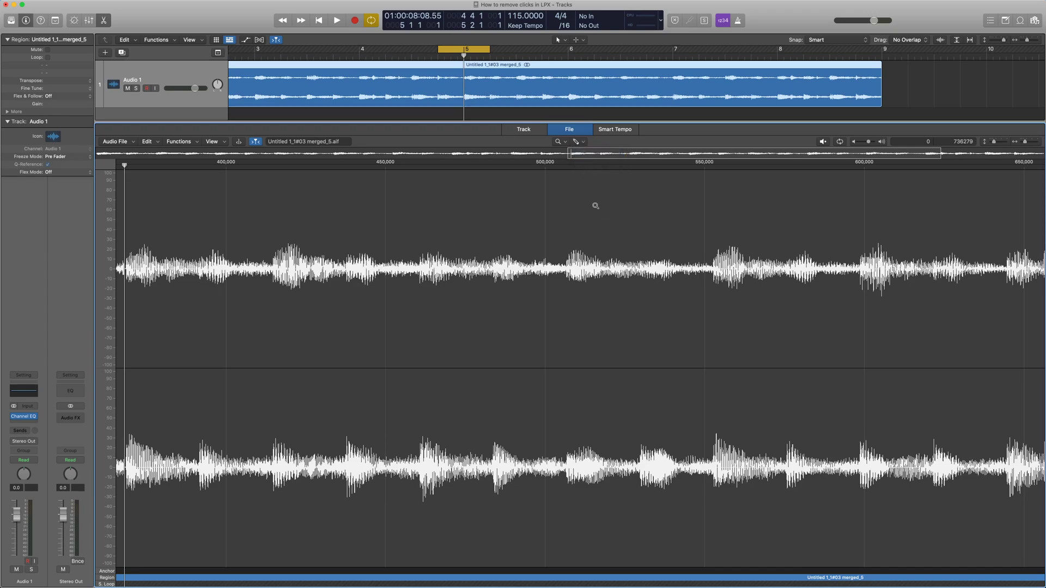
left_click(255, 143)
right_click(256, 143)
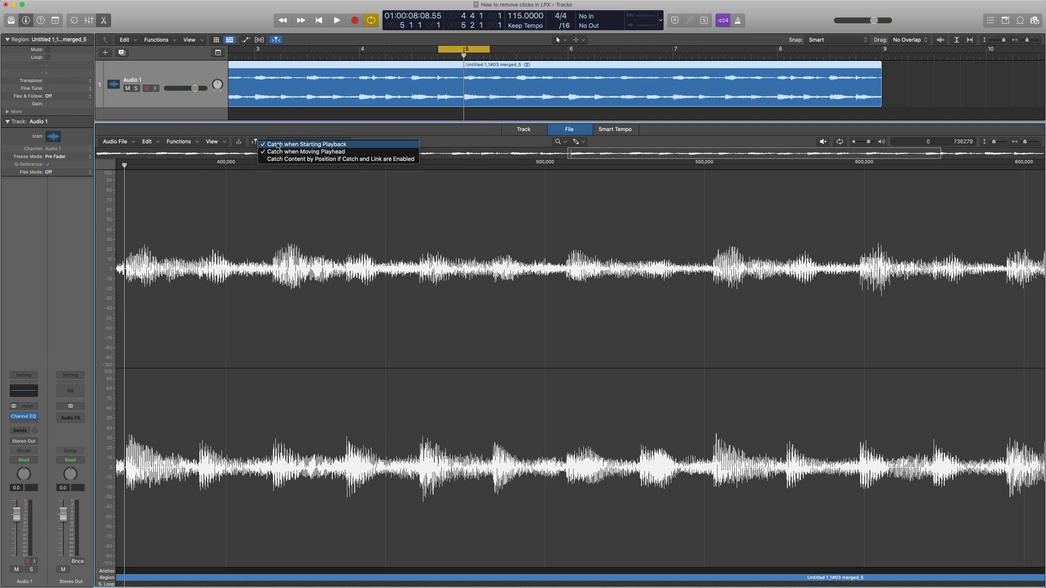
left_click(271, 146)
right_click(257, 144)
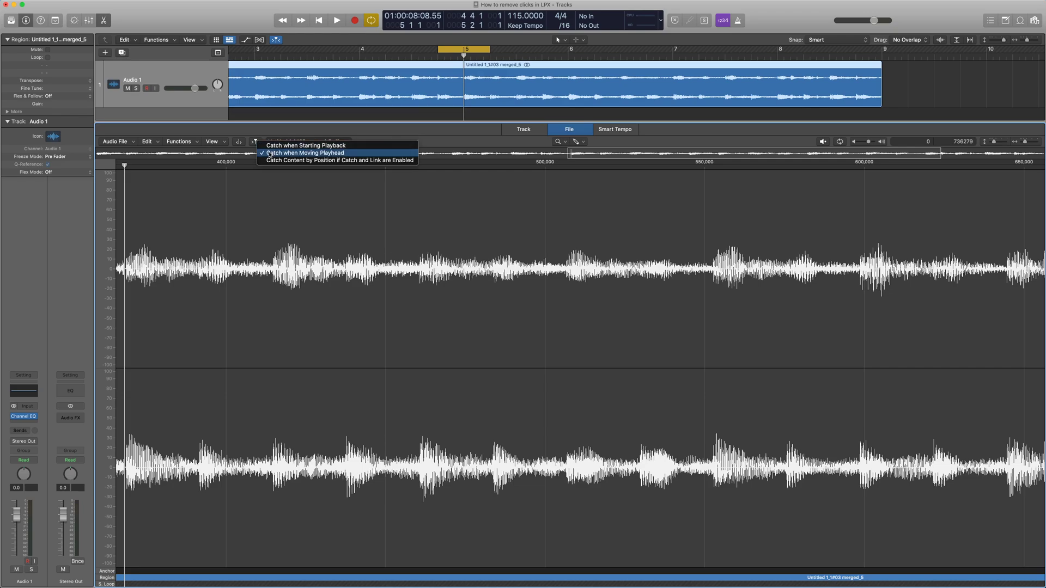
left_click(272, 154)
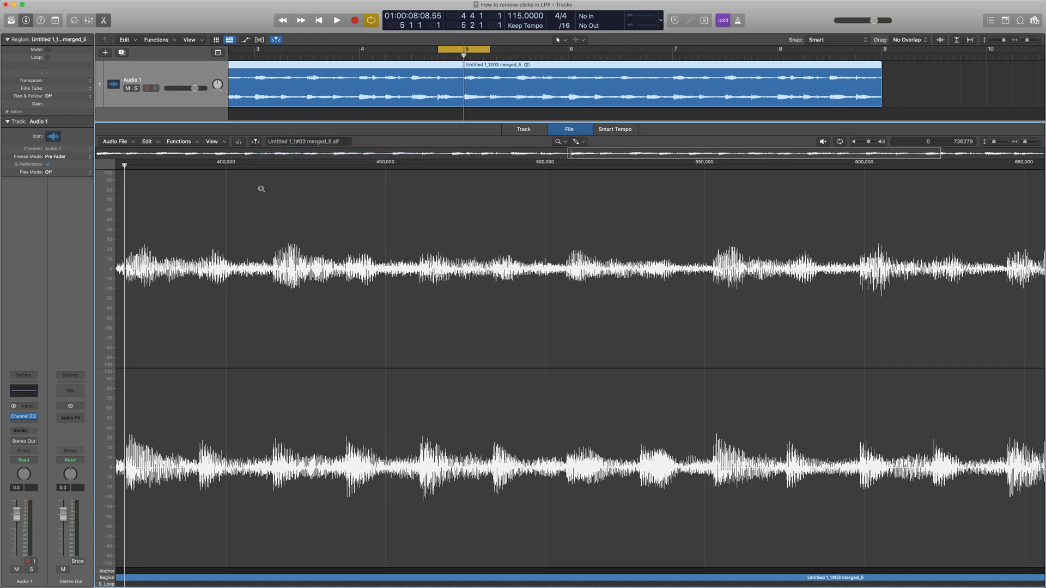
left_click(255, 142)
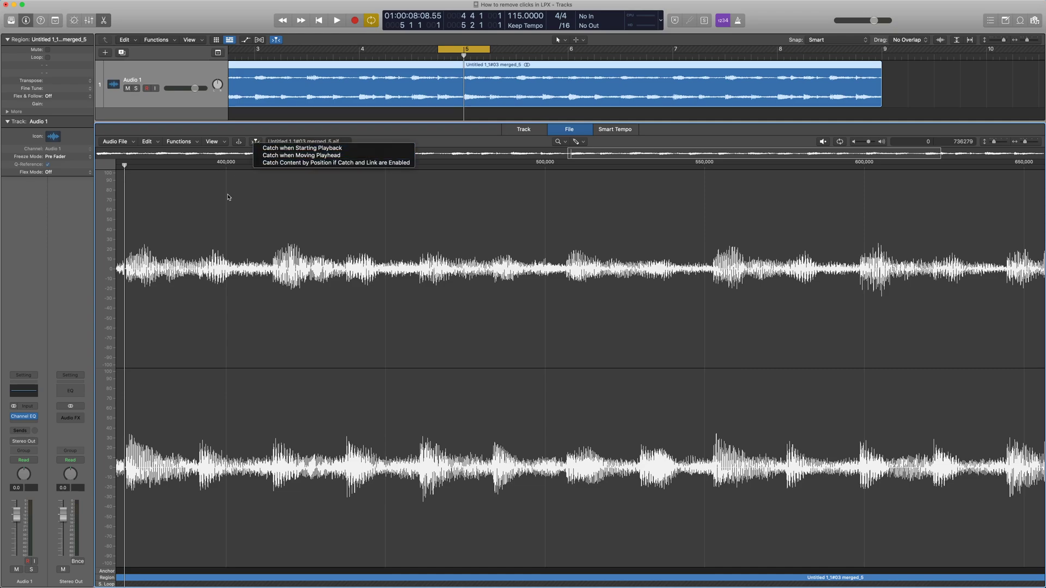
left_click(251, 167)
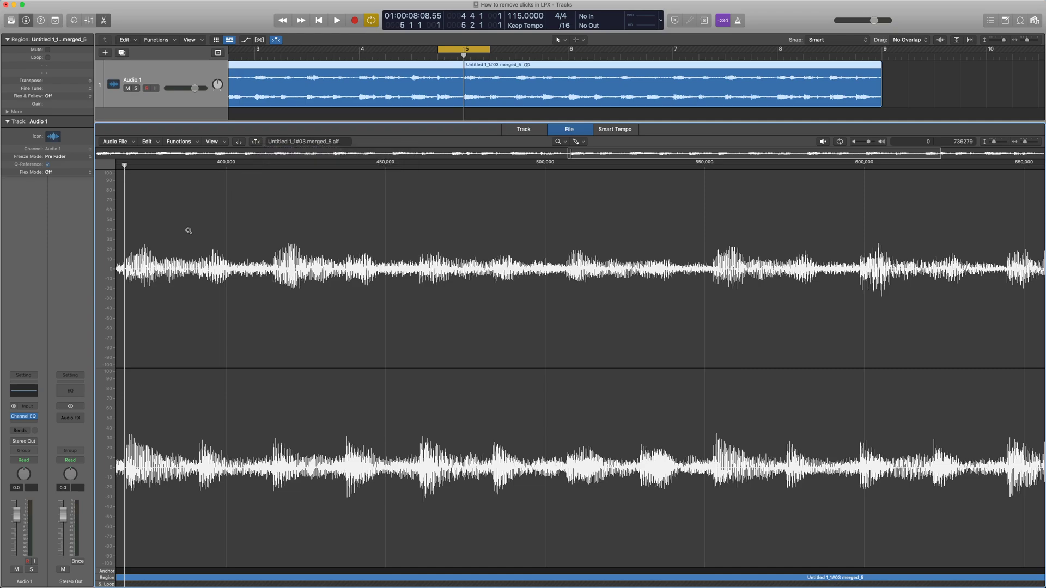
Step: Switch the File editor ruler to Bars/Beats during brief playback, then stop back at bar 5
left_click(212, 142)
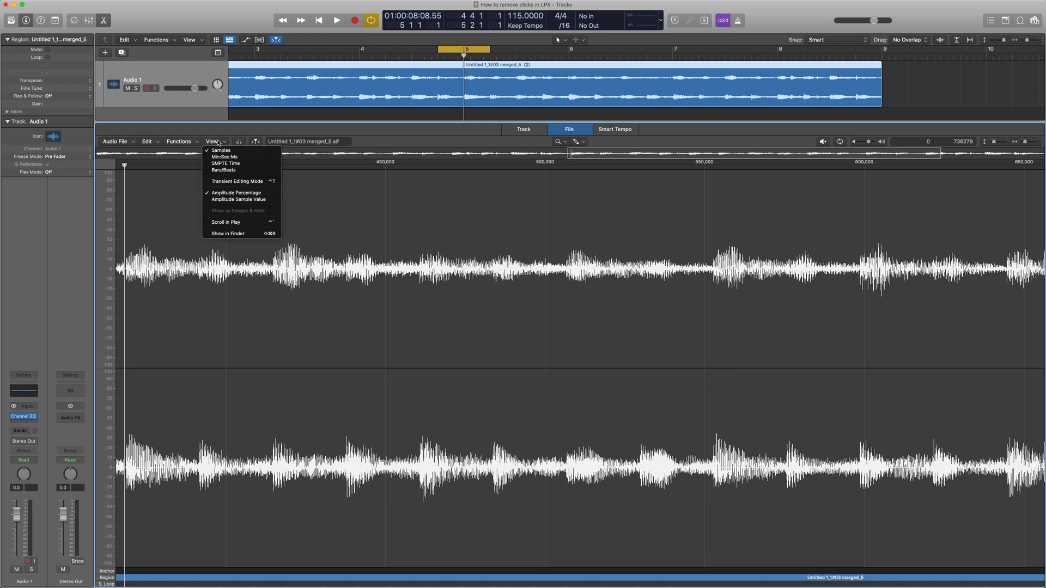
left_click(318, 201)
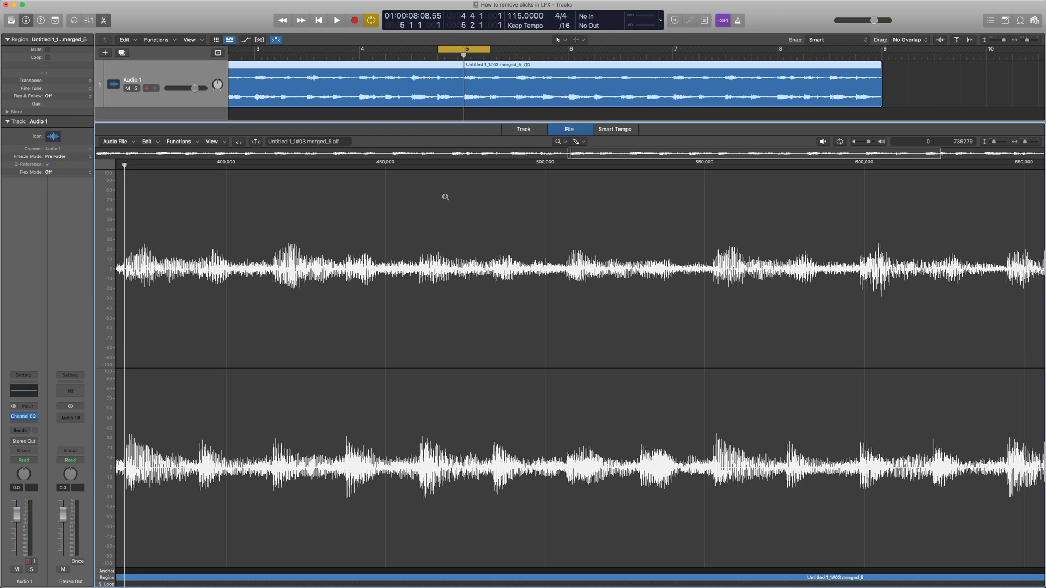
key("space")
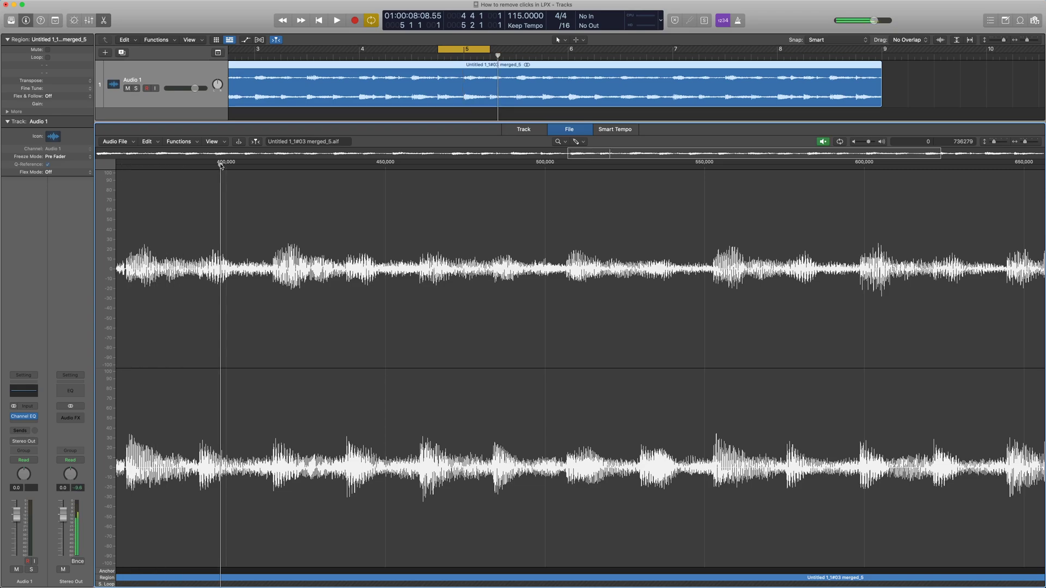
left_click(208, 141)
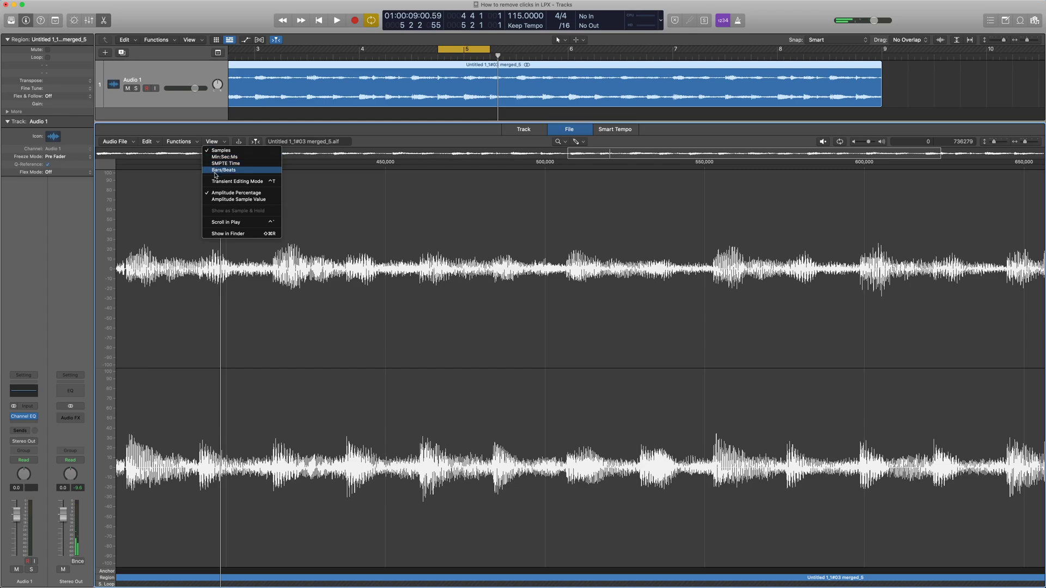
left_click(216, 171)
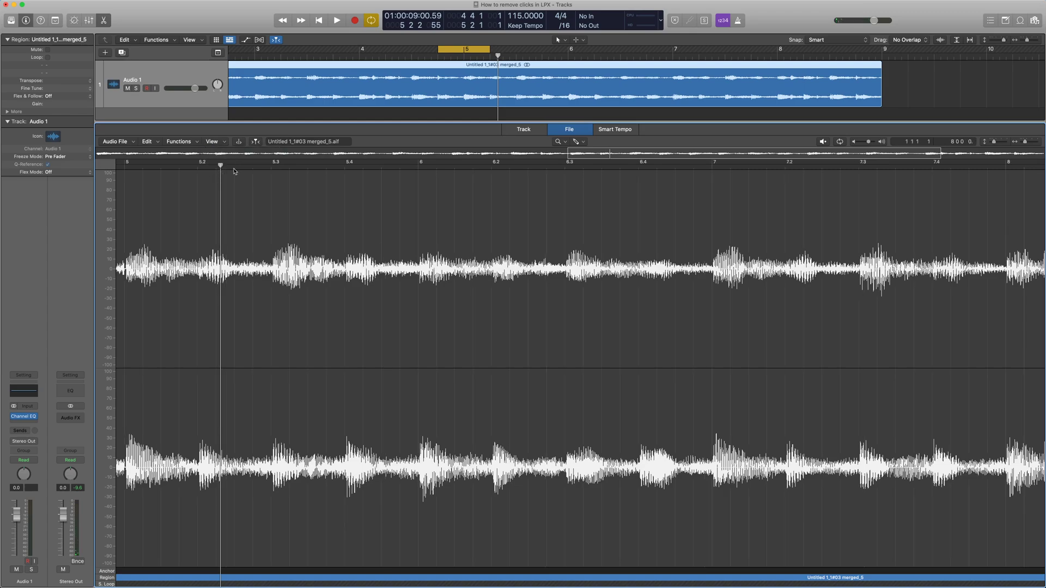
left_click(461, 67)
key("comma")
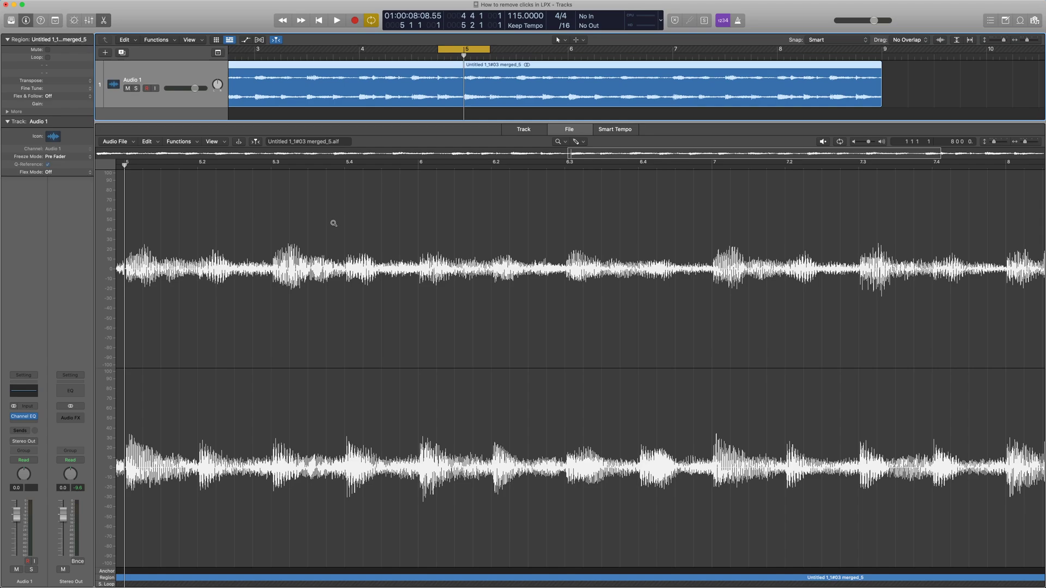
Step: Zoom the File editor tightly onto the bar 5 join and scrub across its discontinuity
scroll(333, 224, "left", 10)
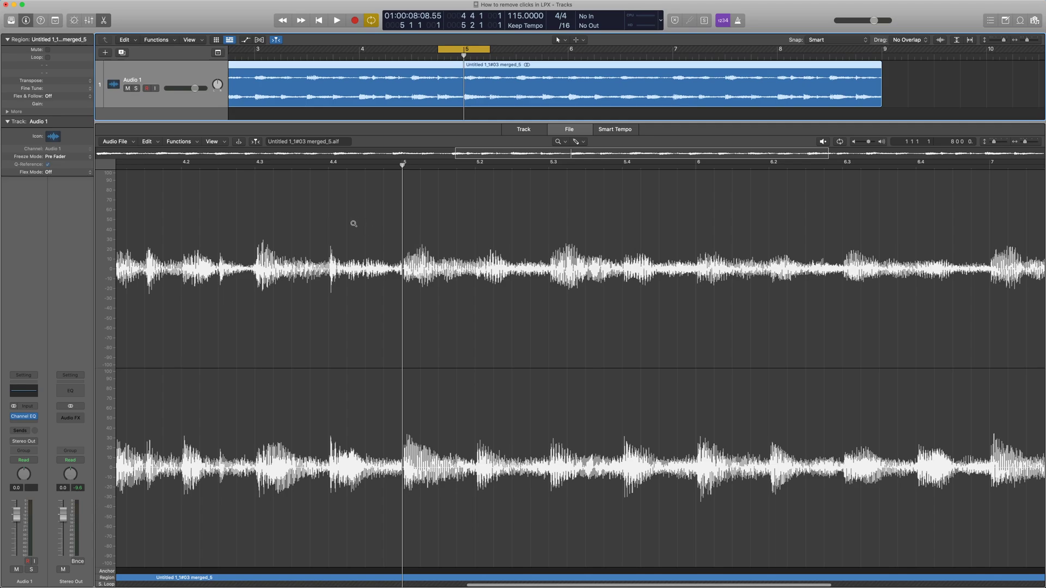
left_click_drag(354, 223, 461, 310)
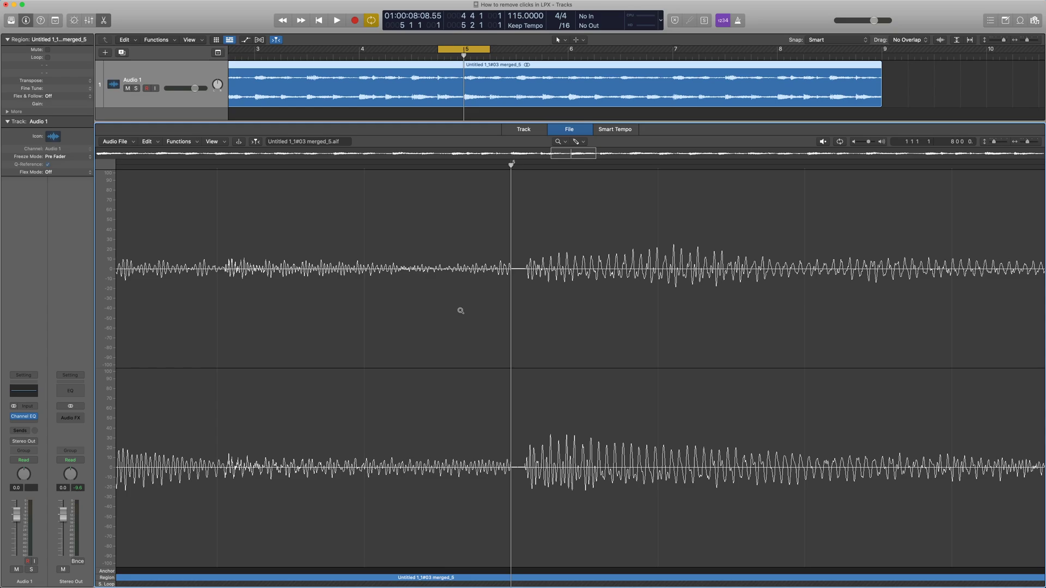
left_click_drag(407, 208, 626, 376)
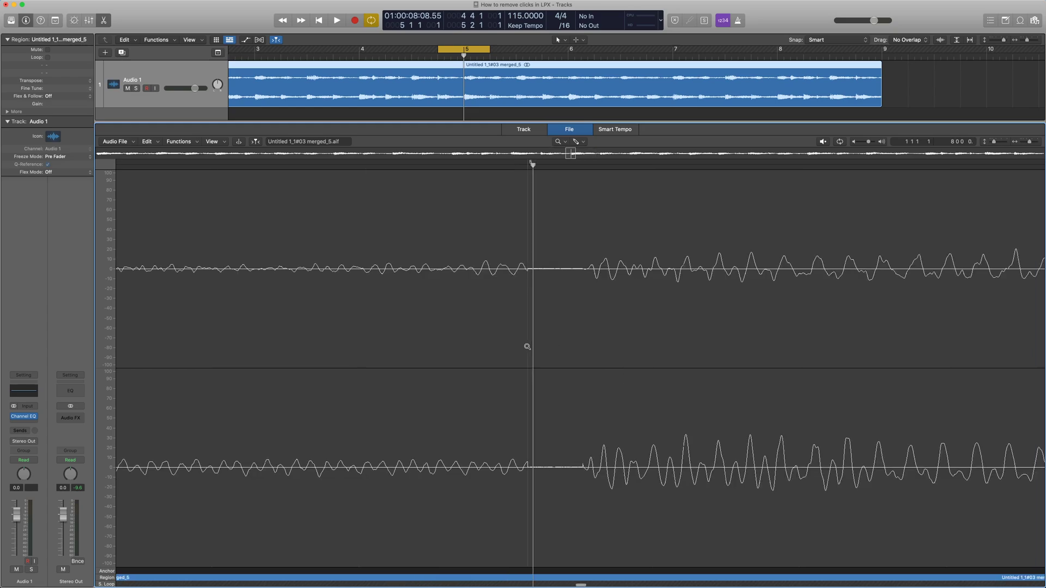
scroll(527, 346, "right", 5)
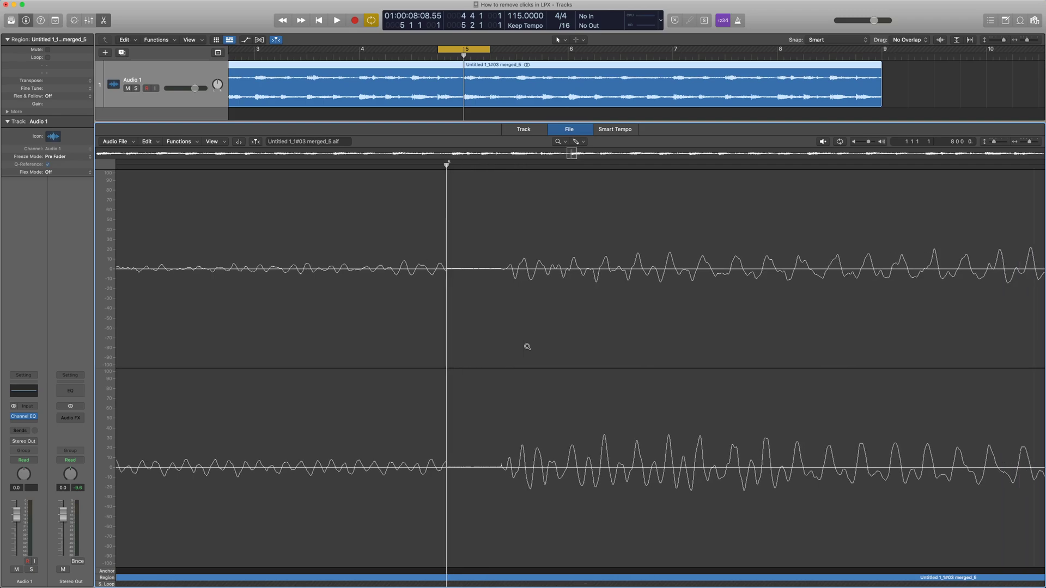
left_click_drag(446, 166, 616, 164)
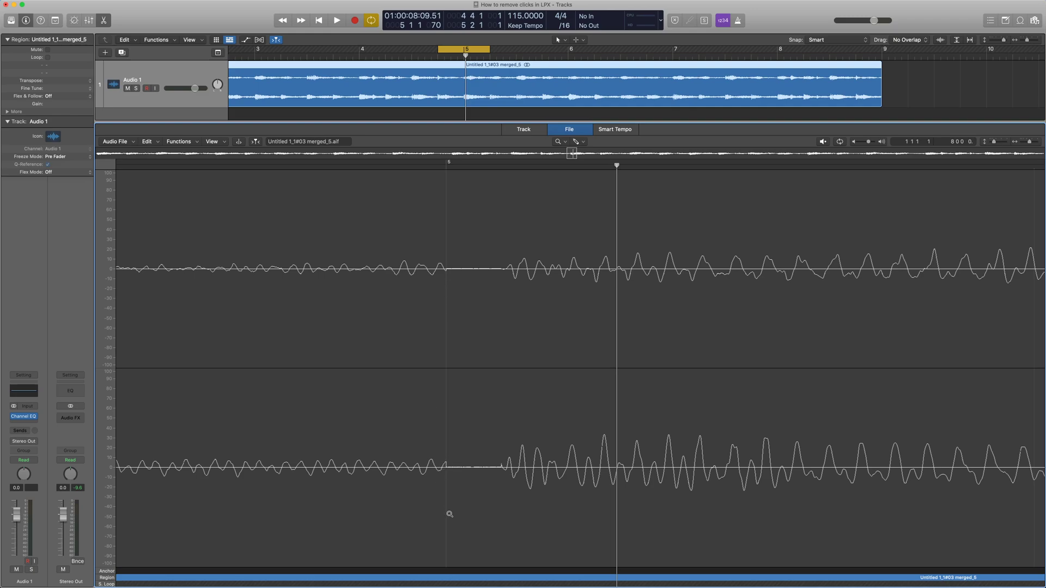
left_click_drag(394, 229, 575, 371)
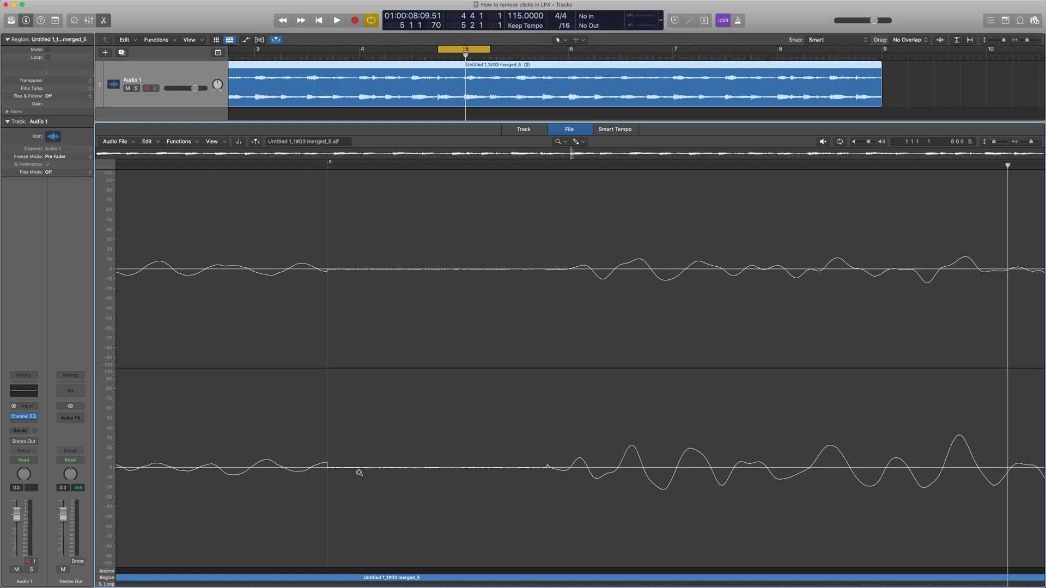
Step: While cycle-playing, redraw the lower channel's click spike at the join with the Pencil
key("space")
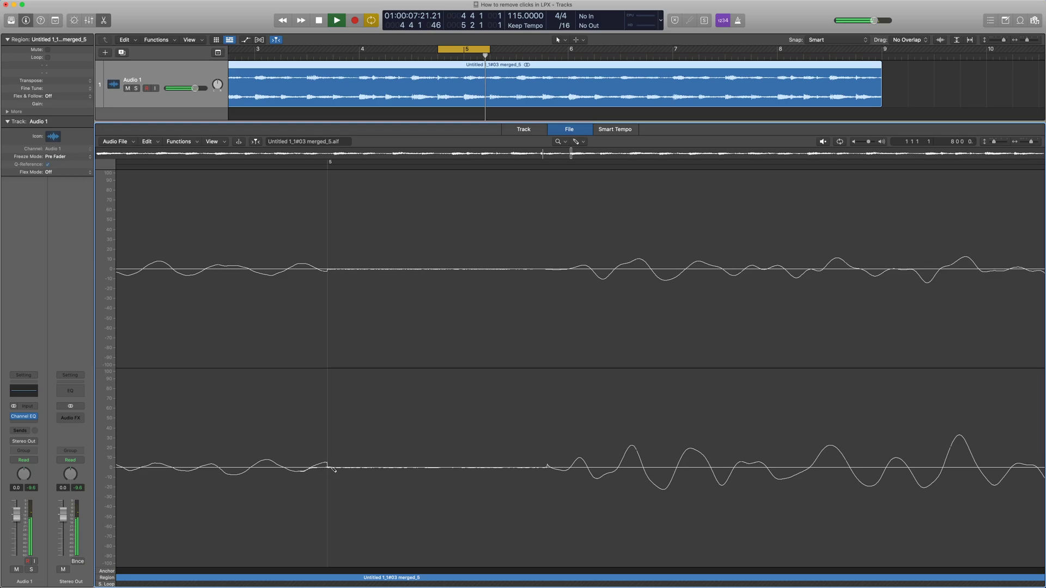
left_click_drag(336, 467, 338, 468)
key("space")
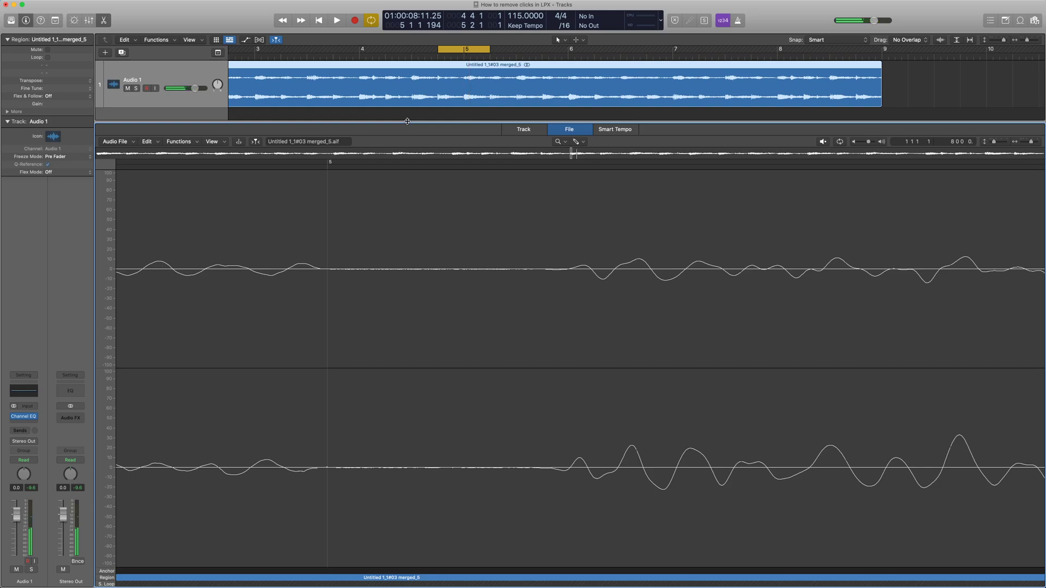
Step: Enlarge the tracks area and zoom it out to show bars 1–12
left_click_drag(408, 121, 396, 228)
scroll(448, 133, "left", 5)
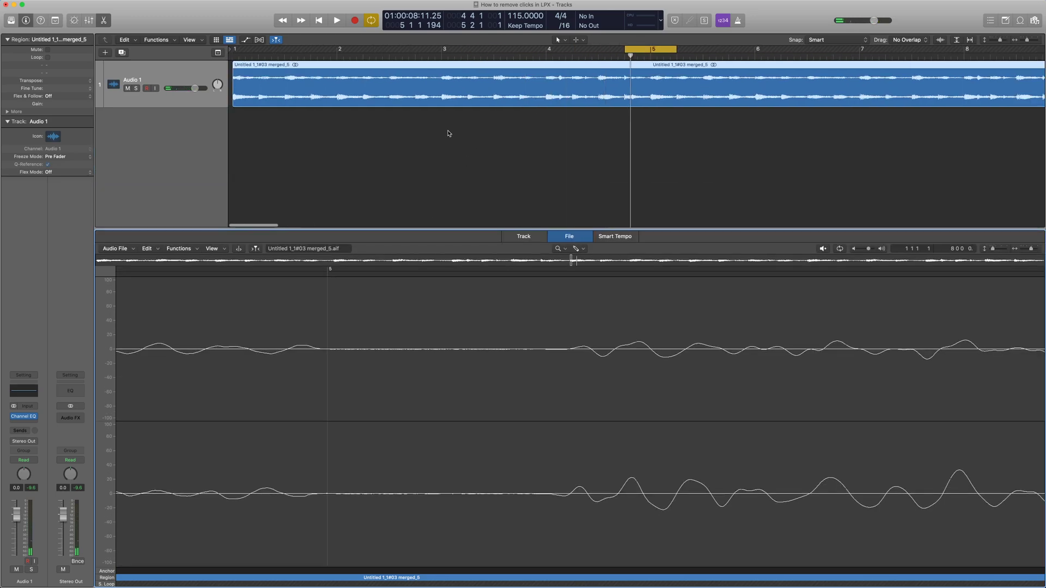
left_click(438, 56)
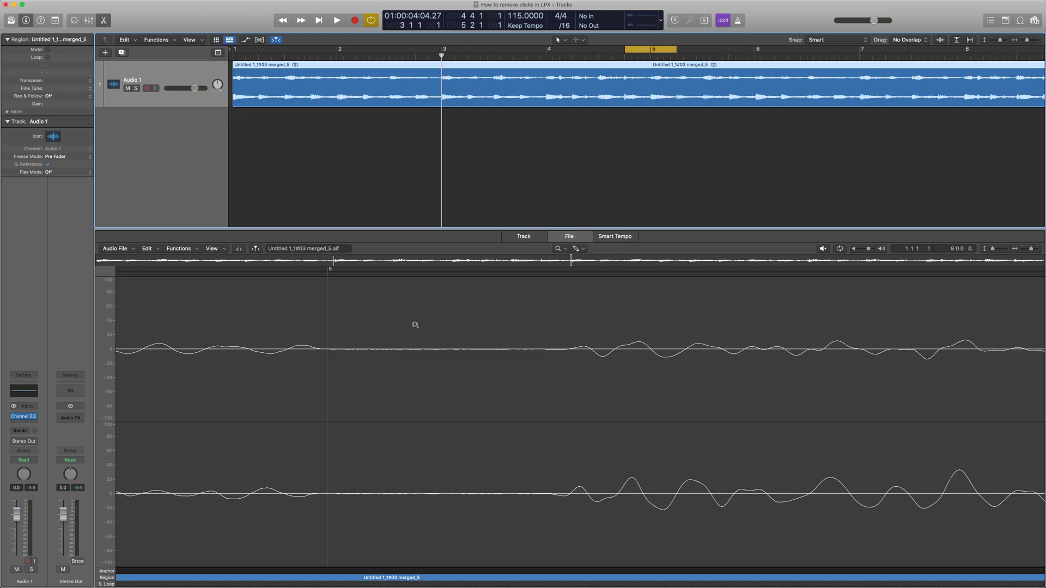
scroll(415, 325, "left", 5)
key("super+Left")
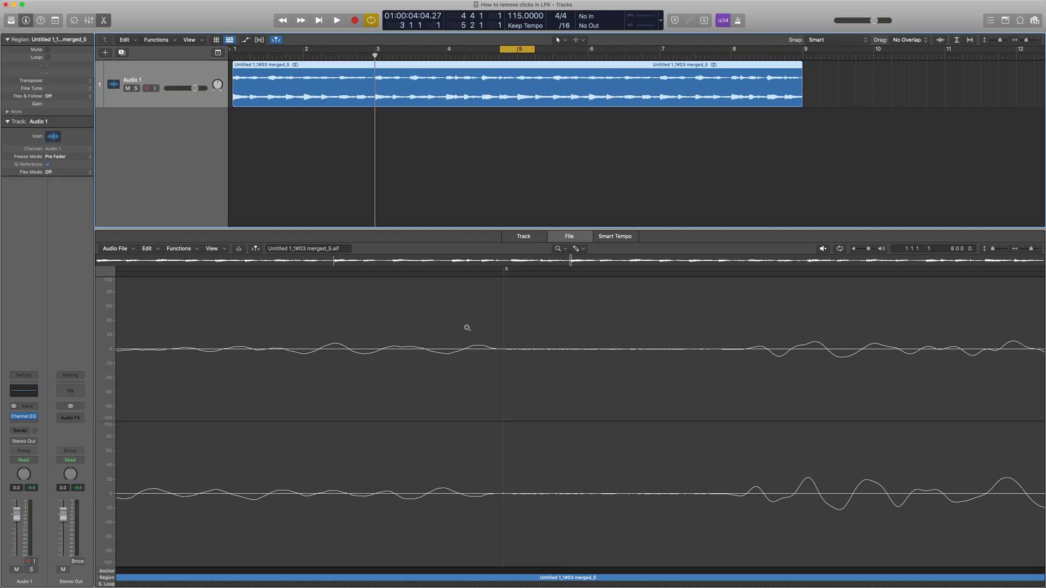
Step: Move the playhead to 4 3 3 157 and zoom the File editor back in
scroll(467, 328, "down", 6)
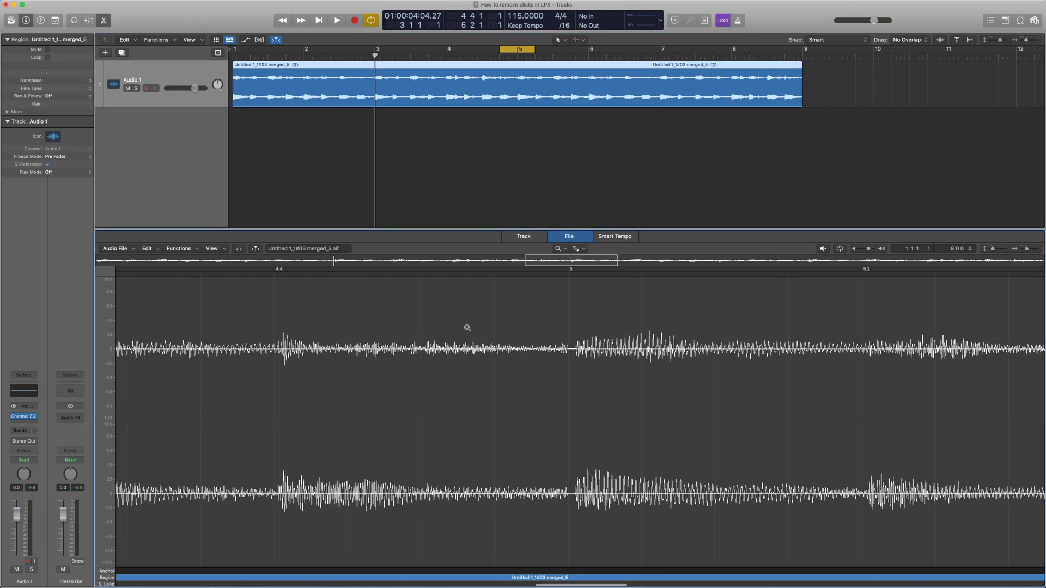
scroll(464, 264, "left", 5)
left_click(373, 273)
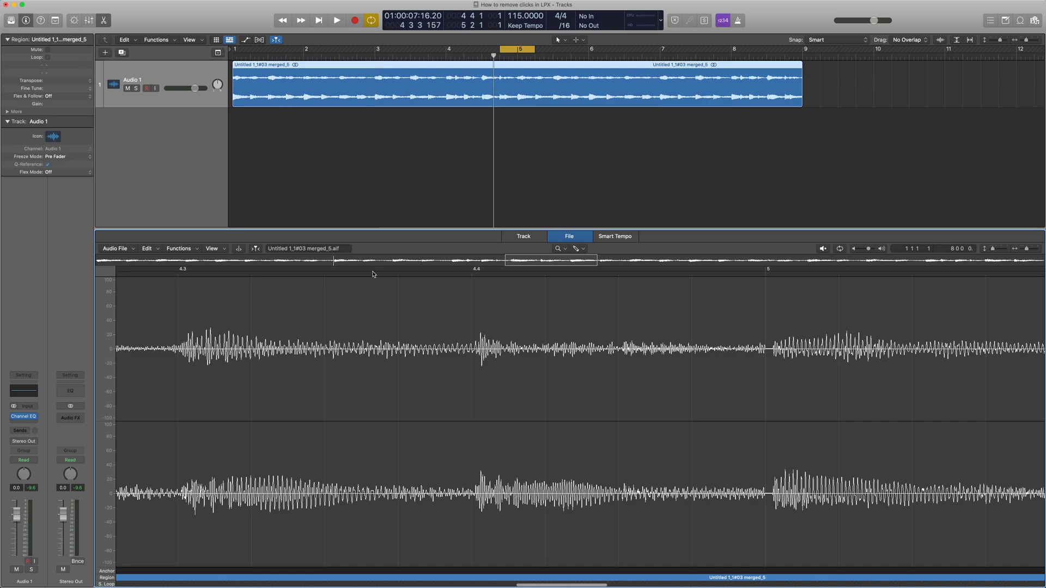
scroll(350, 320, "up", 8)
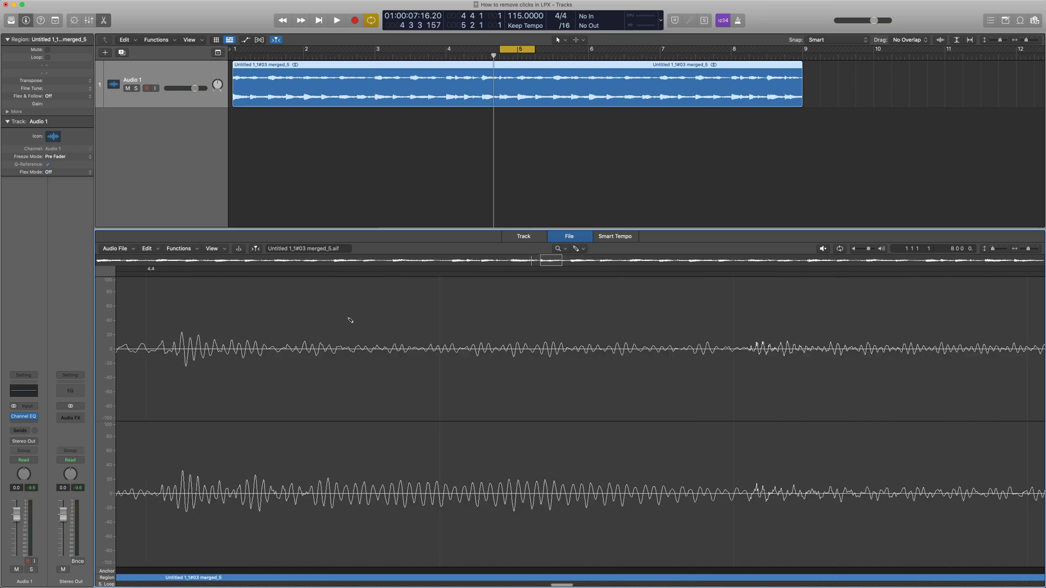
scroll(338, 355, "left", 2)
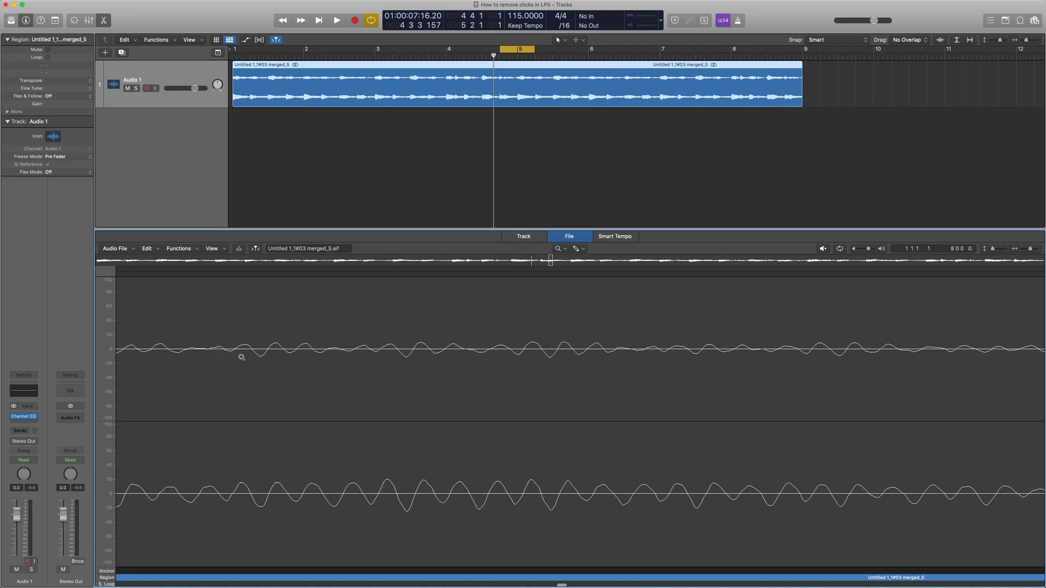
scroll(274, 369, "right", 5)
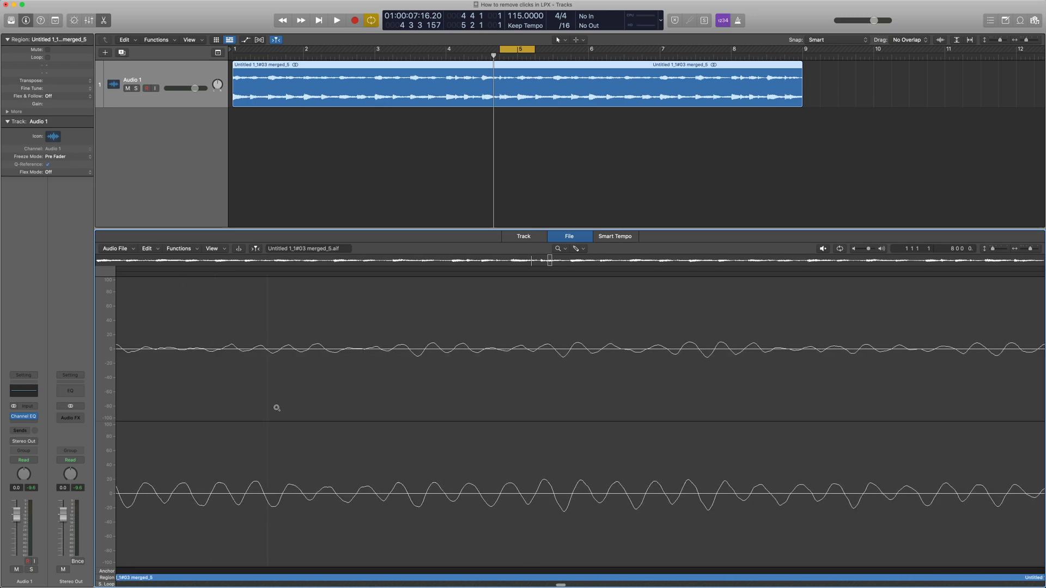